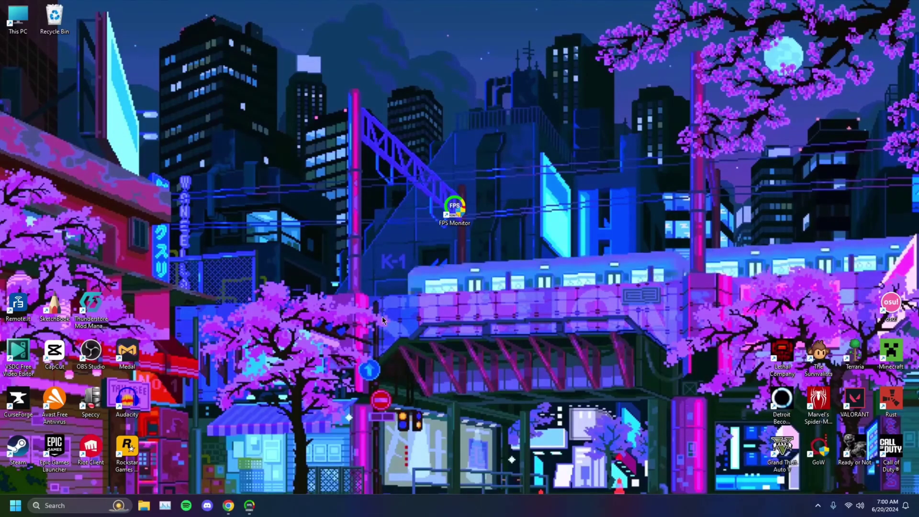
Search Chrome for 'fps counter', open the FPS Monitor result, then close that tab and minimize Chrome.
{"action": "left_click", "coordinate": [228, 507]}
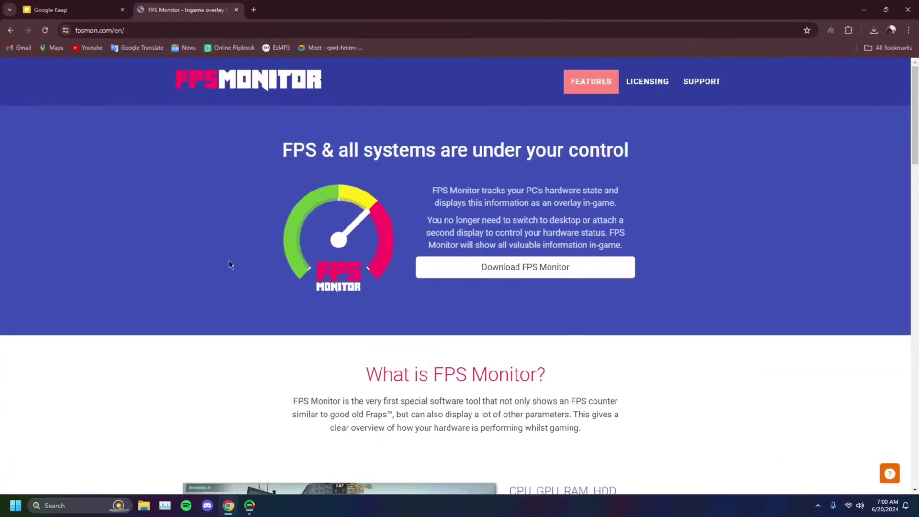
{"action": "left_click", "coordinate": [253, 10]}
{"action": "type", "text": "fps c"}
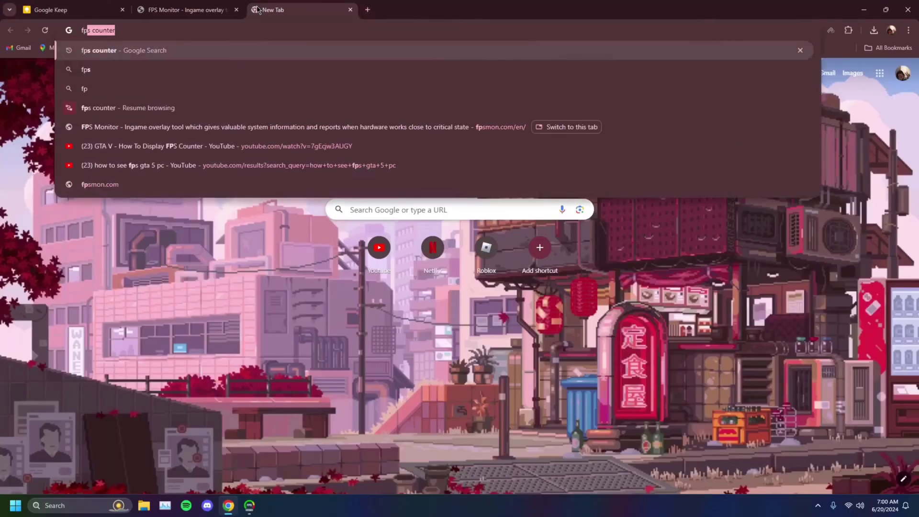
{"action": "type", "text": "oun"}
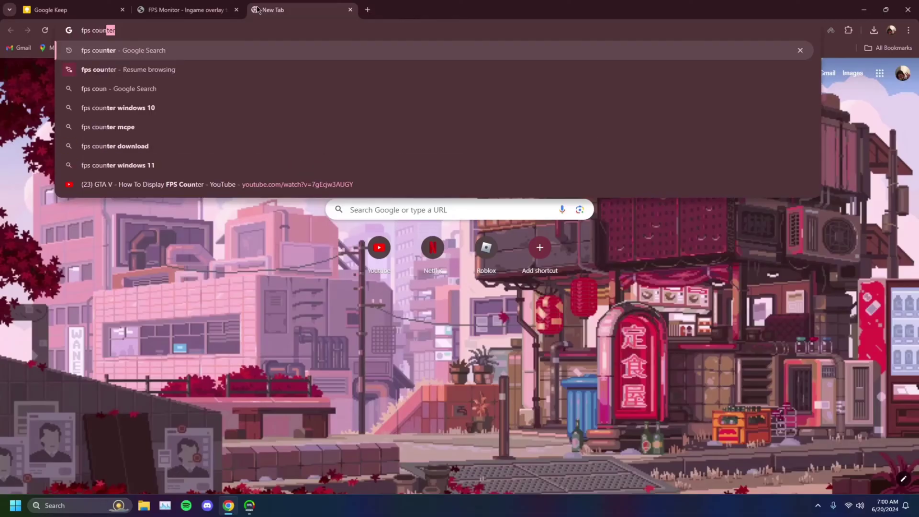
{"action": "key", "text": "Return"}
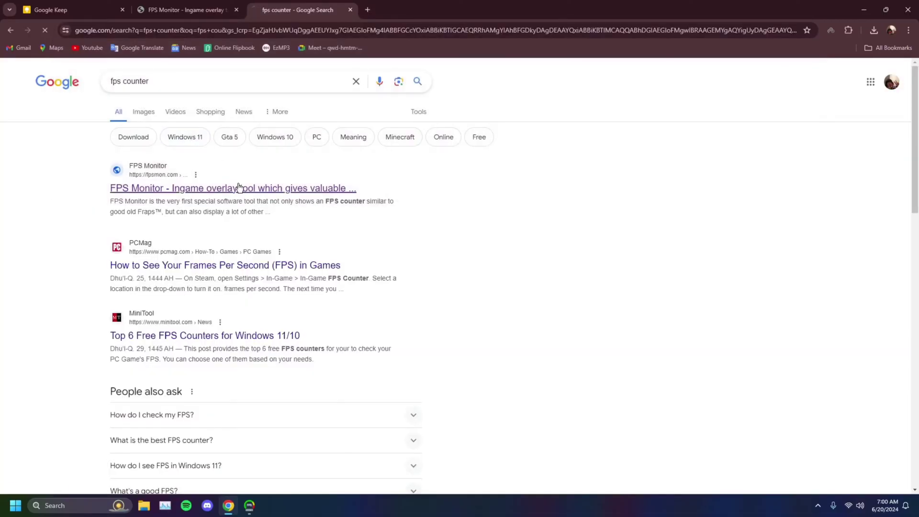
{"action": "left_click", "coordinate": [240, 188]}
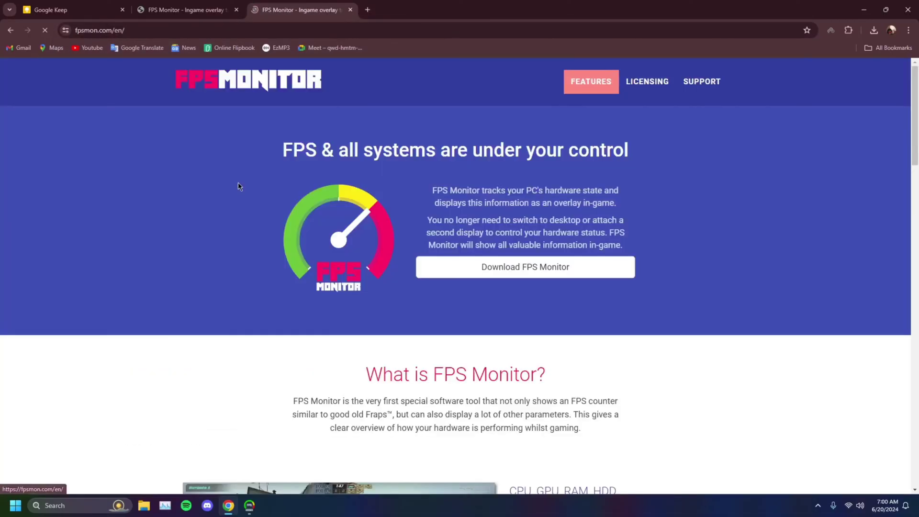
{"action": "left_click", "coordinate": [350, 10]}
{"action": "left_click", "coordinate": [864, 10]}
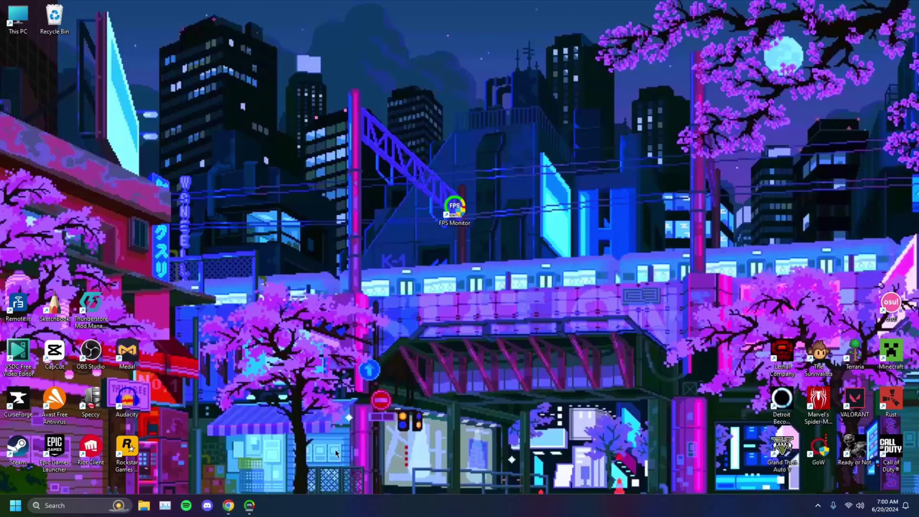
Launch FPS Monitor and position its overlay settings panel beside the preview.
{"action": "left_click", "coordinate": [249, 505]}
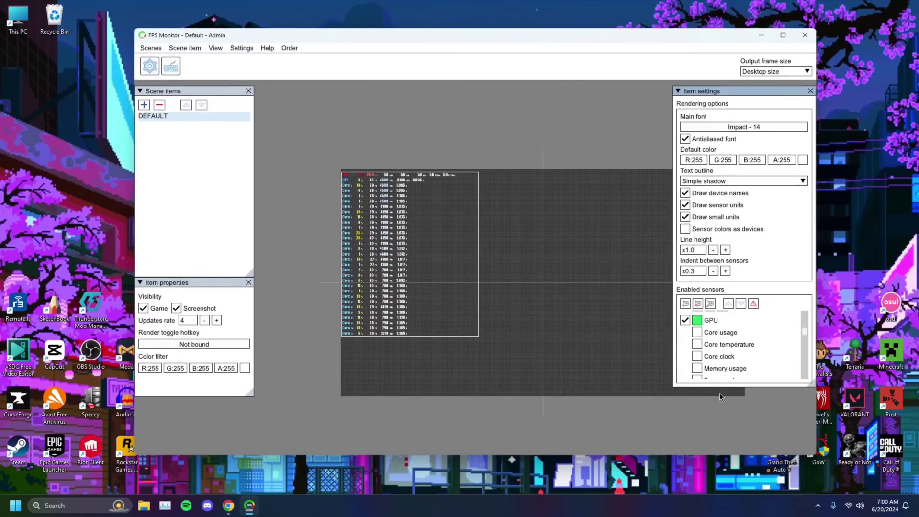
{"action": "left_click_drag", "start_coordinate": [713, 92], "coordinate": [803, 99]}
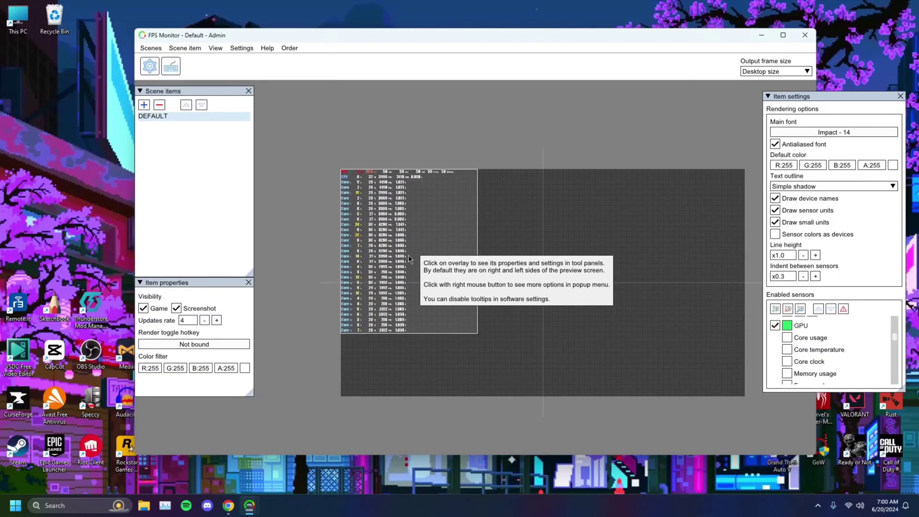
{"action": "left_click_drag", "start_coordinate": [794, 99], "coordinate": [699, 92]}
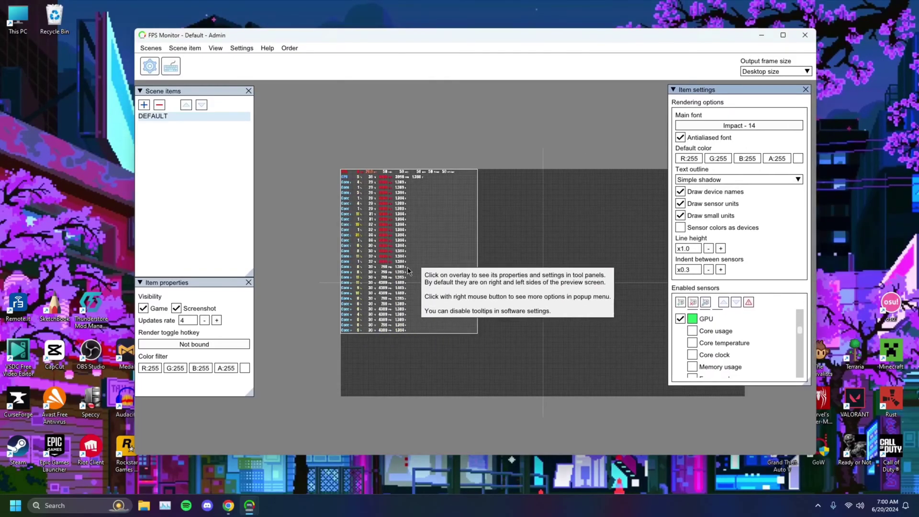
Turn off the GPU, CPU, Core and RAM sensors in the overlay.
{"action": "left_click", "coordinate": [739, 322]}
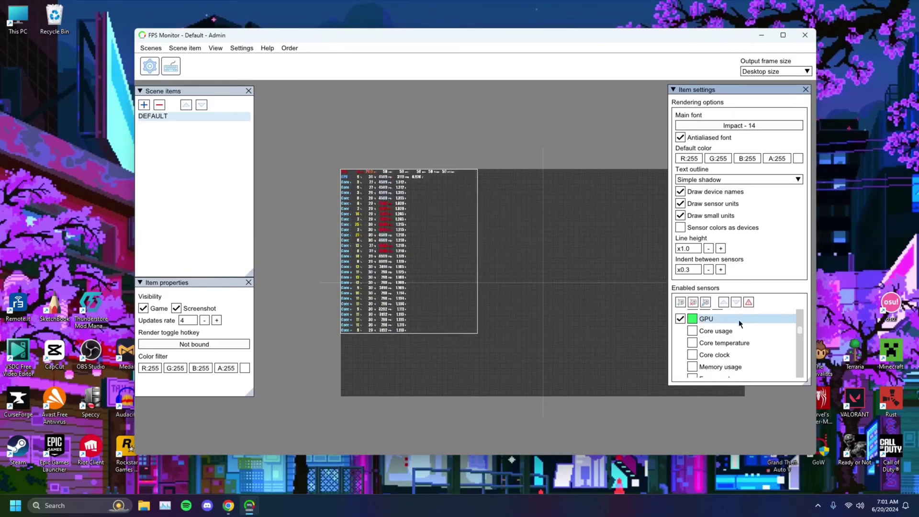
{"action": "scroll", "coordinate": [737, 330], "scroll_direction": "up", "scroll_amount": 1}
{"action": "left_click", "coordinate": [680, 354]}
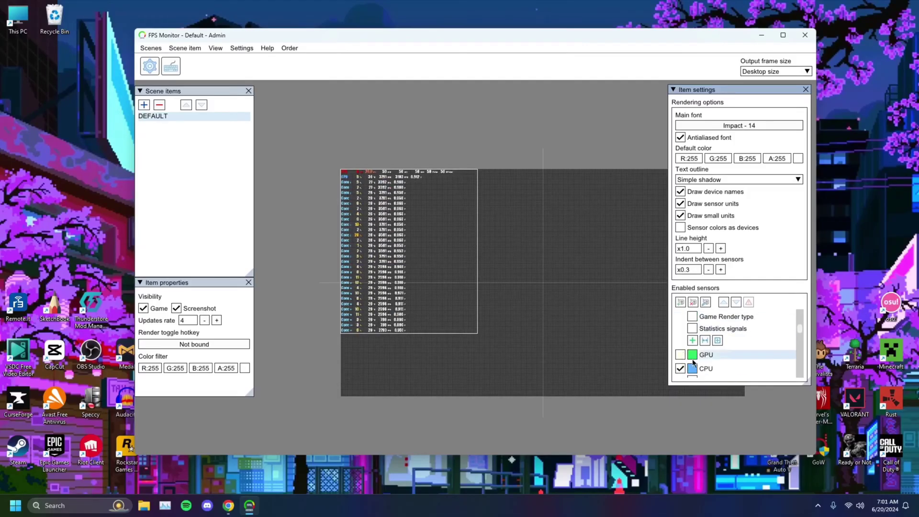
{"action": "scroll", "coordinate": [680, 364], "scroll_direction": "down", "scroll_amount": 1}
{"action": "left_click", "coordinate": [680, 333]}
{"action": "left_click", "coordinate": [680, 333]}
{"action": "left_click", "coordinate": [680, 345]}
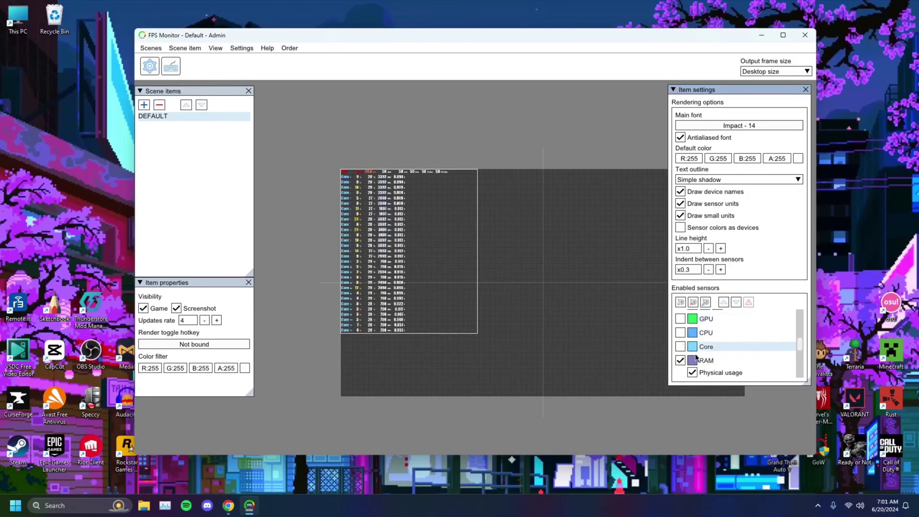
{"action": "scroll", "coordinate": [684, 335], "scroll_direction": "down", "scroll_amount": 1}
{"action": "left_click", "coordinate": [680, 326]}
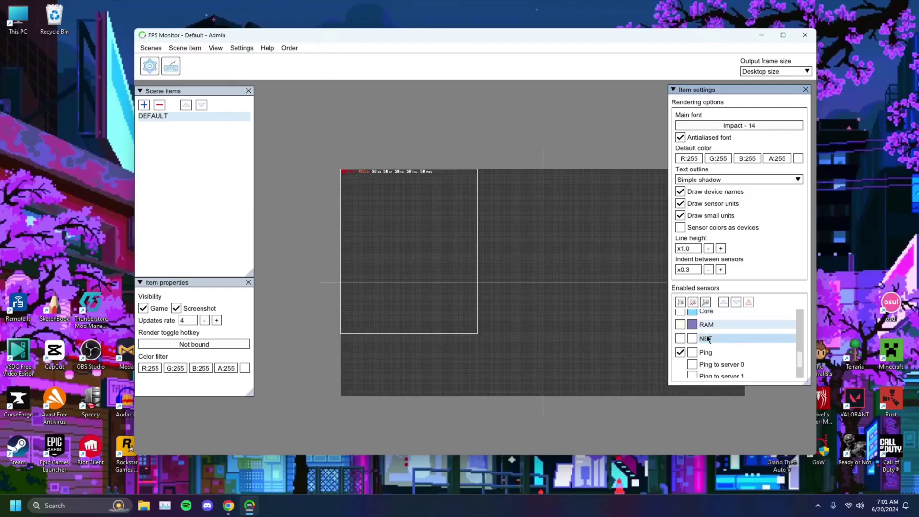
{"action": "scroll", "coordinate": [710, 341], "scroll_direction": "up", "scroll_amount": 5}
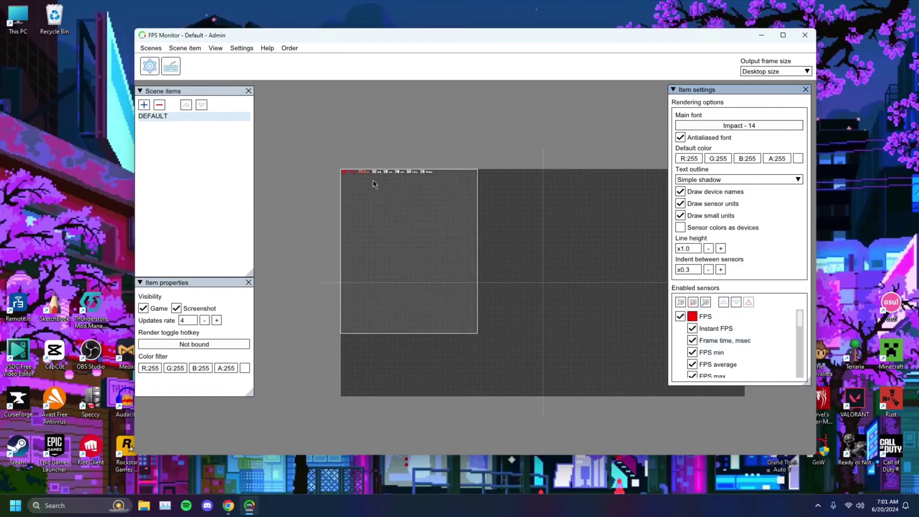
Enlarge the overlay area in the preview and change the FPS sensor colour from red to green.
{"action": "left_click_drag", "start_coordinate": [477, 333], "coordinate": [497, 349]}
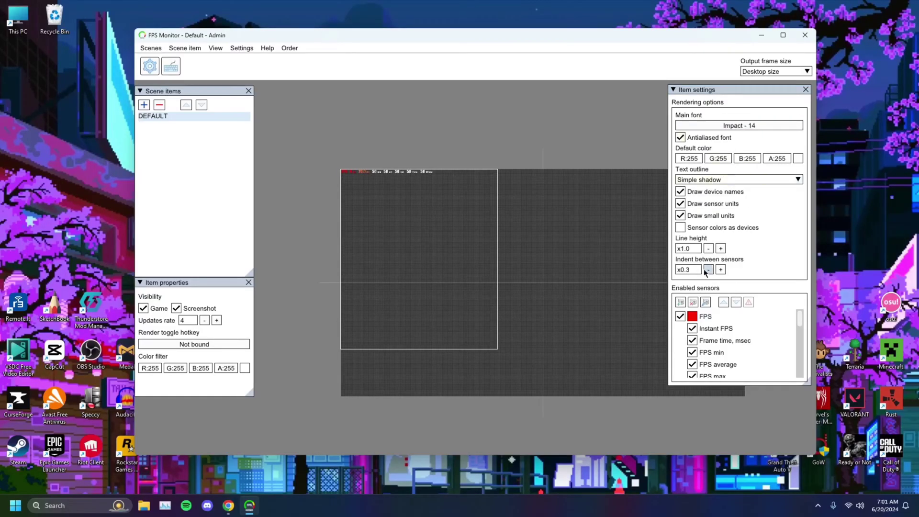
{"action": "left_click", "coordinate": [693, 318]}
{"action": "left_click_drag", "start_coordinate": [794, 354], "coordinate": [783, 360]}
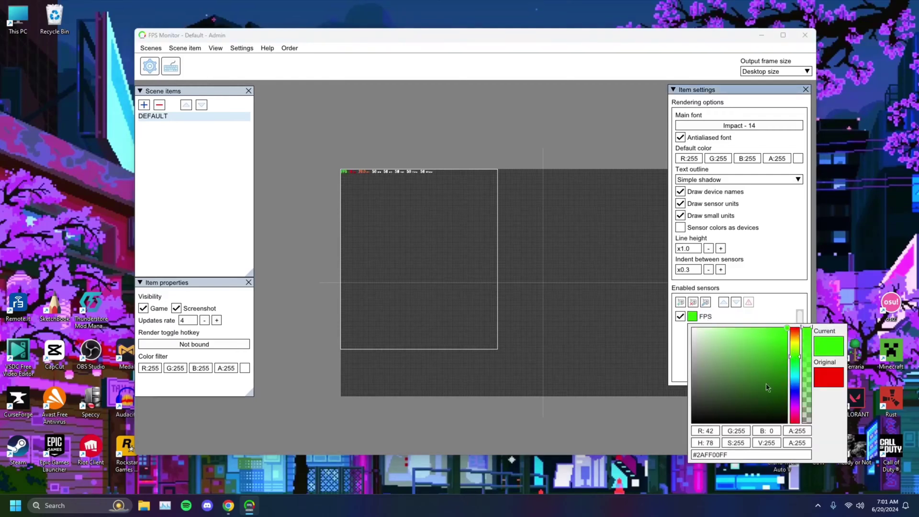
{"action": "left_click", "coordinate": [780, 303]}
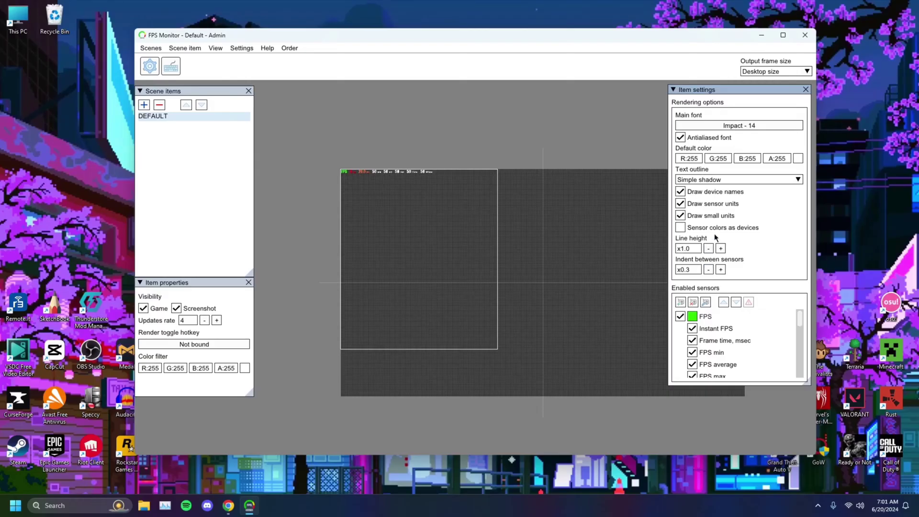
{"action": "left_click", "coordinate": [737, 125]}
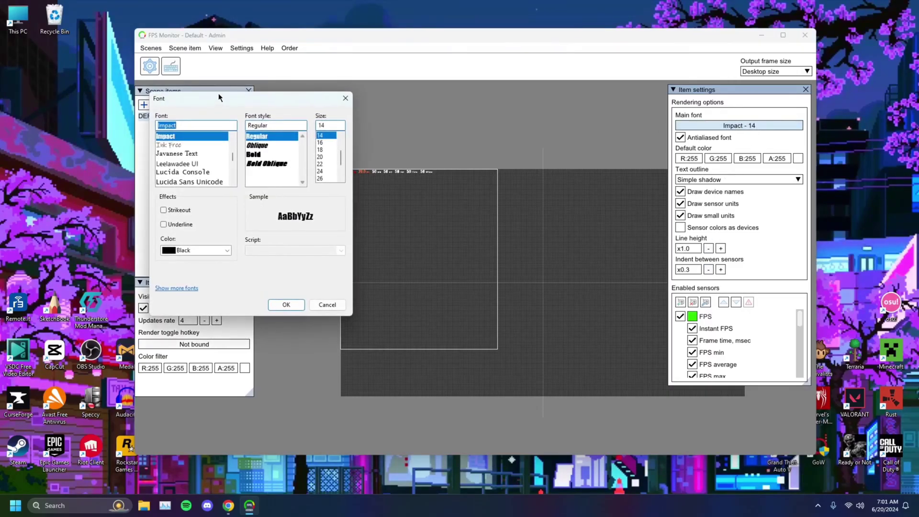
Set the Impact main font size to 24 in the Font dialog.
{"action": "left_click_drag", "start_coordinate": [265, 101], "coordinate": [244, 146]}
{"action": "left_click", "coordinate": [301, 218]}
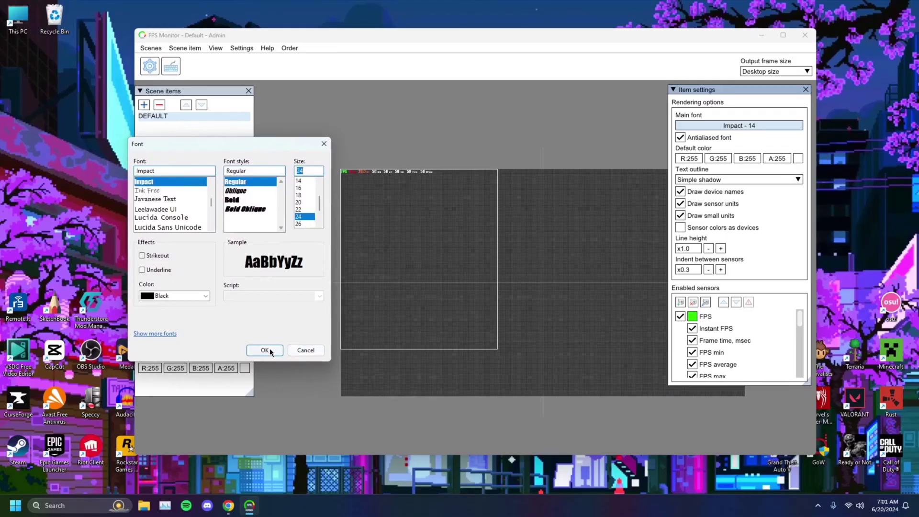
{"action": "left_click", "coordinate": [264, 351]}
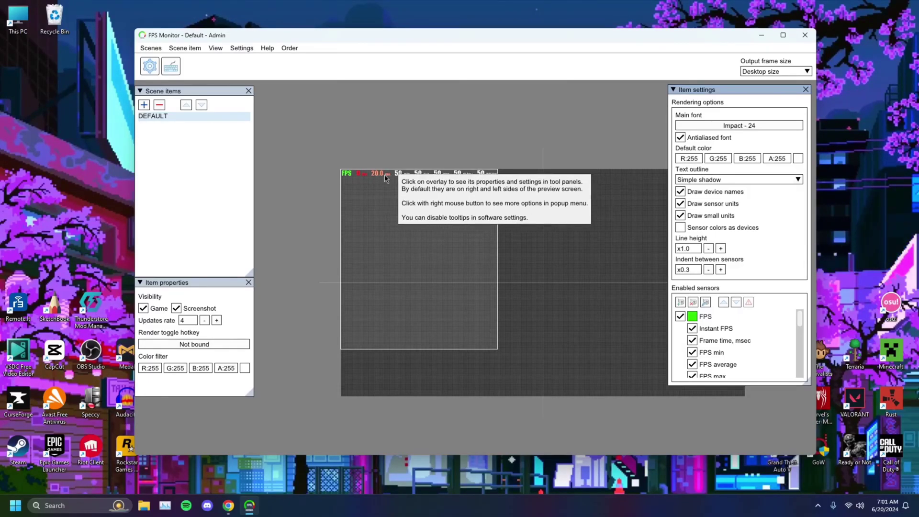
Close the FPS Monitor editor window, leaving Impact 24 as the main font.
{"action": "scroll", "coordinate": [722, 352], "scroll_direction": "down", "scroll_amount": 1}
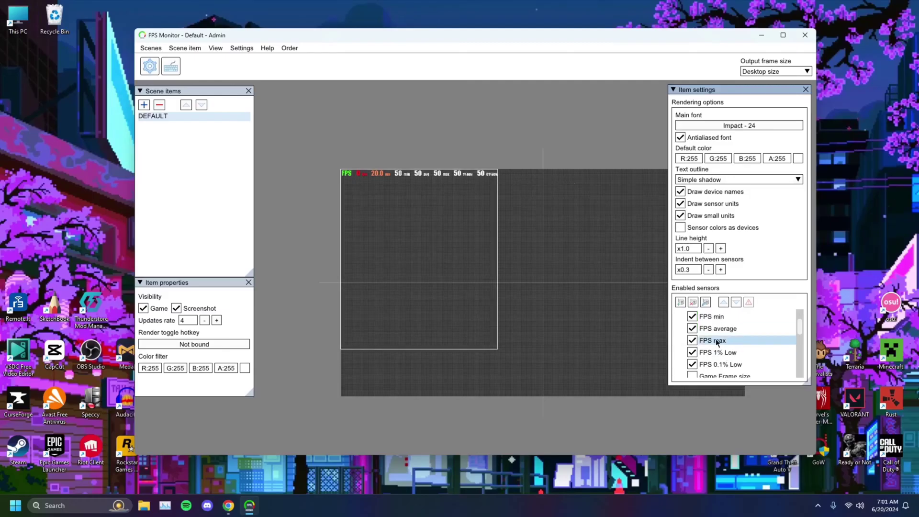
{"action": "scroll", "coordinate": [725, 339], "scroll_direction": "up", "scroll_amount": 1}
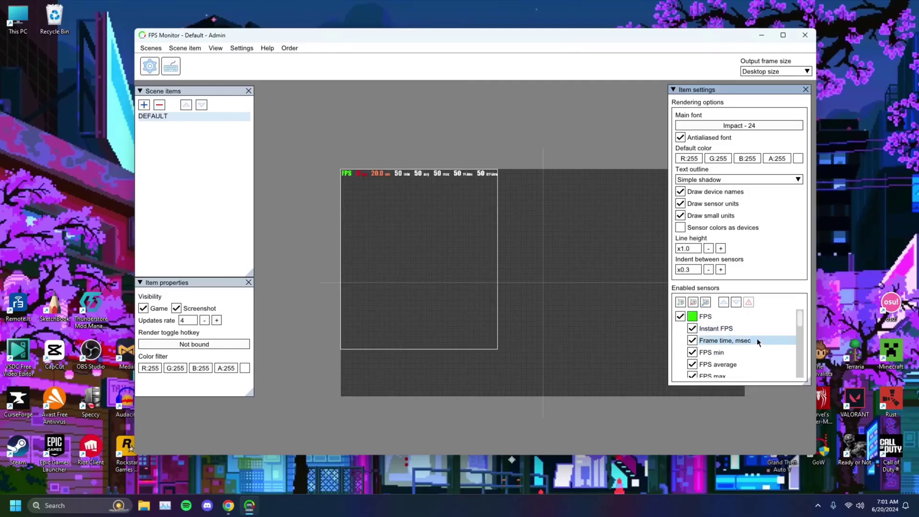
{"action": "scroll", "coordinate": [757, 338], "scroll_direction": "down", "scroll_amount": 1}
{"action": "scroll", "coordinate": [723, 339], "scroll_direction": "down", "scroll_amount": 3}
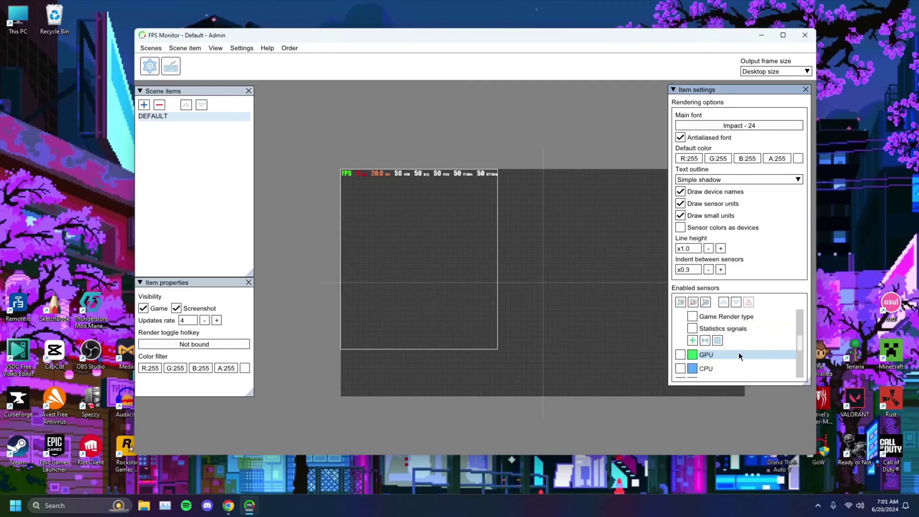
{"action": "scroll", "coordinate": [744, 349], "scroll_direction": "down", "scroll_amount": 2}
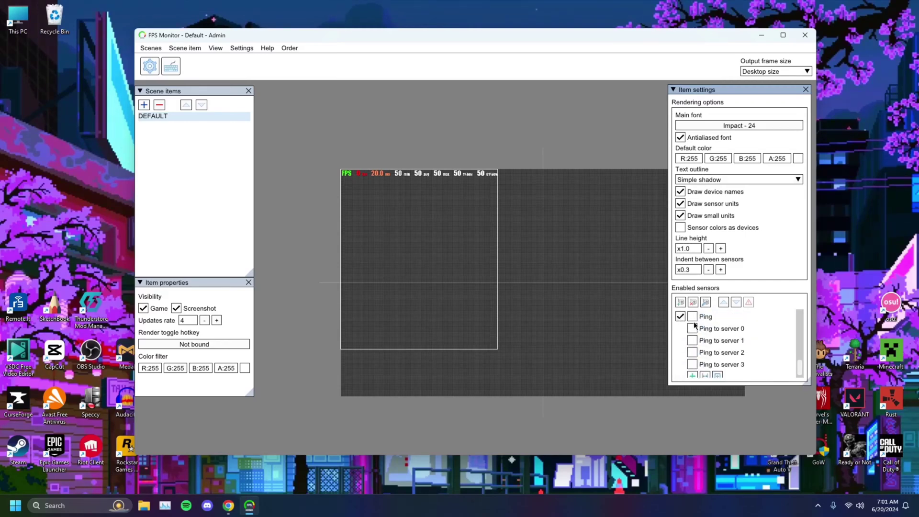
{"action": "scroll", "coordinate": [709, 335], "scroll_direction": "up", "scroll_amount": 1}
{"action": "scroll", "coordinate": [725, 343], "scroll_direction": "up", "scroll_amount": 6}
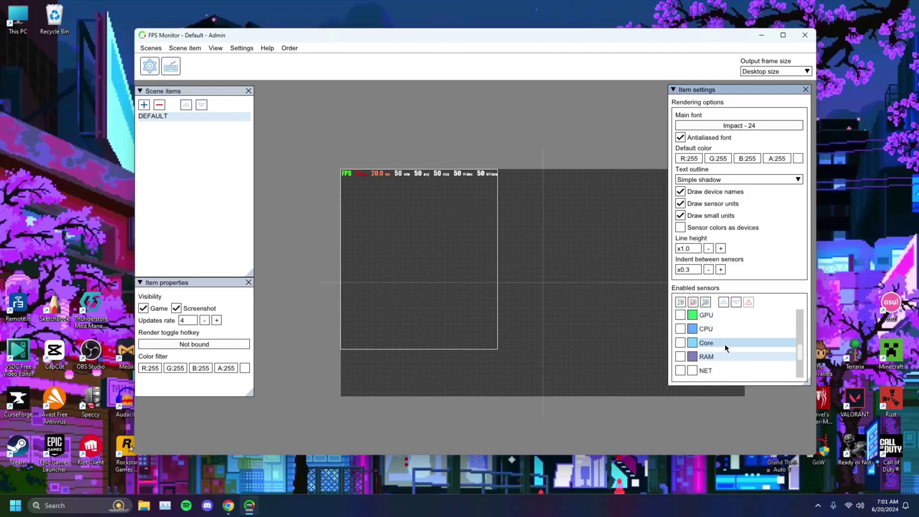
{"action": "scroll", "coordinate": [730, 341], "scroll_direction": "up", "scroll_amount": 1}
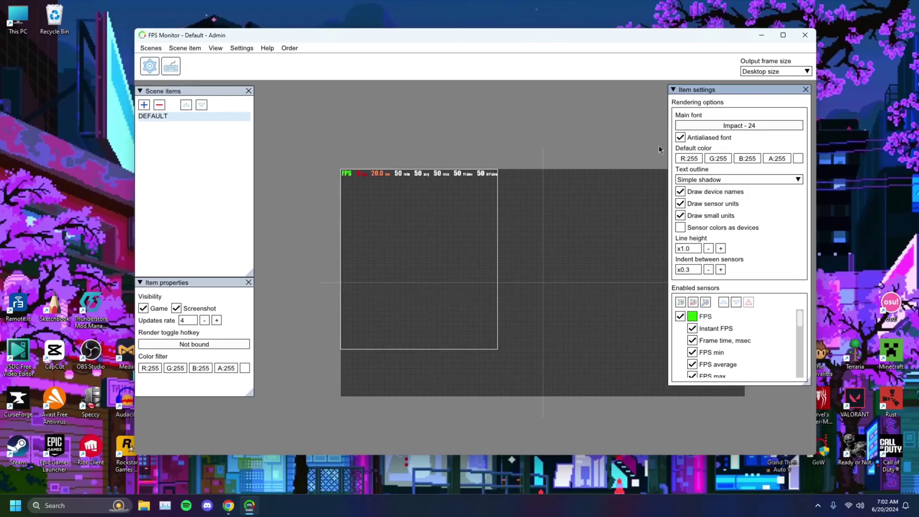
{"action": "mouse_move", "coordinate": [472, 48]}
{"action": "left_mouse_down"}
{"action": "mouse_move", "coordinate": [454, 50]}
{"action": "mouse_move", "coordinate": [463, 61]}
{"action": "left_mouse_up"}
{"action": "left_click", "coordinate": [796, 48]}
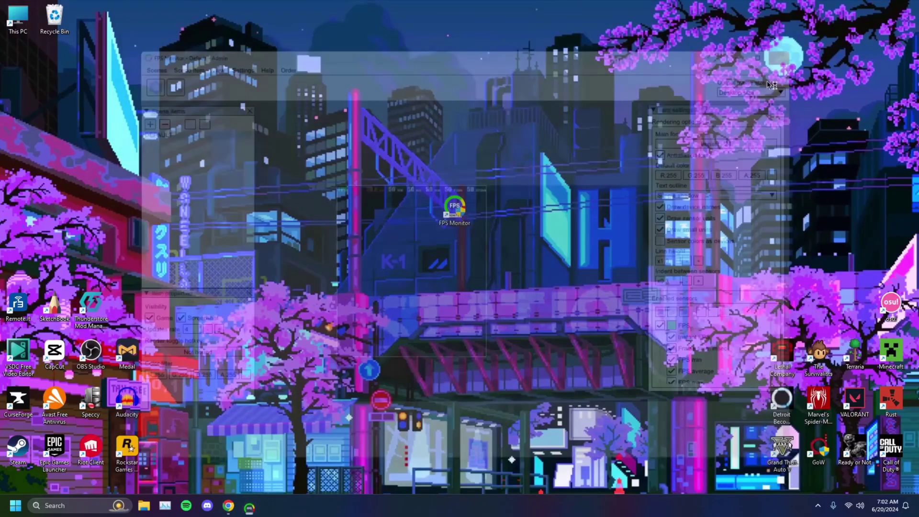
Nudge the FPS Monitor desktop shortcut left and bring up Steam on the Detroit: Become Human page.
{"action": "left_click_drag", "start_coordinate": [453, 218], "coordinate": [416, 218]}
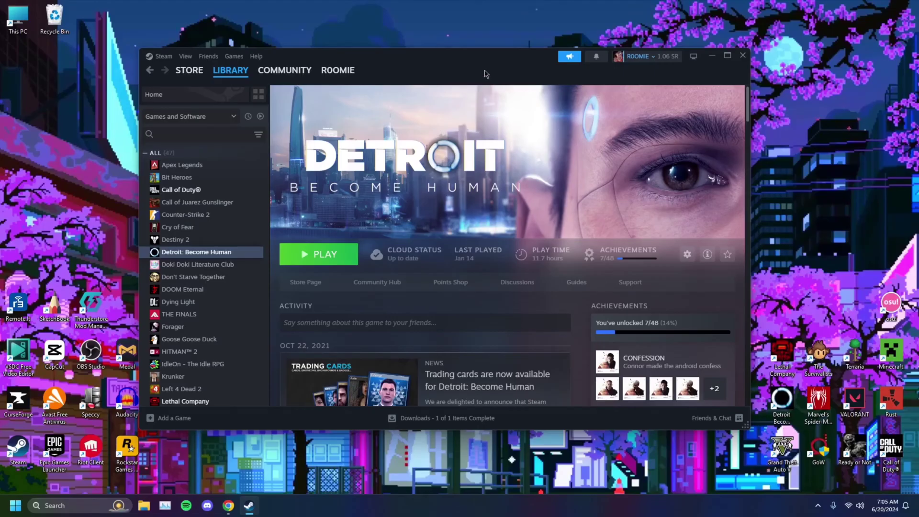
{"action": "left_click", "coordinate": [165, 58]}
{"action": "left_click", "coordinate": [165, 61]}
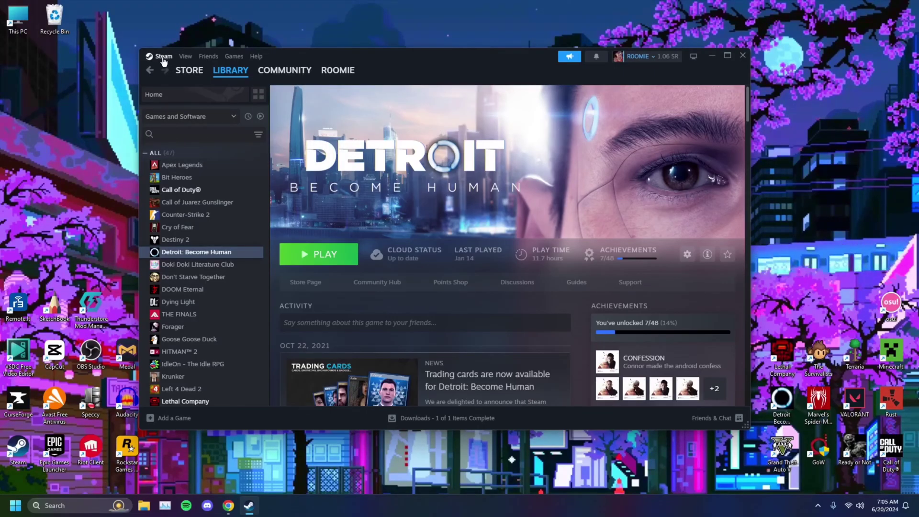
Set Steam's In Game FPS counter to Bottom-right and close Settings.
{"action": "left_click", "coordinate": [164, 57]}
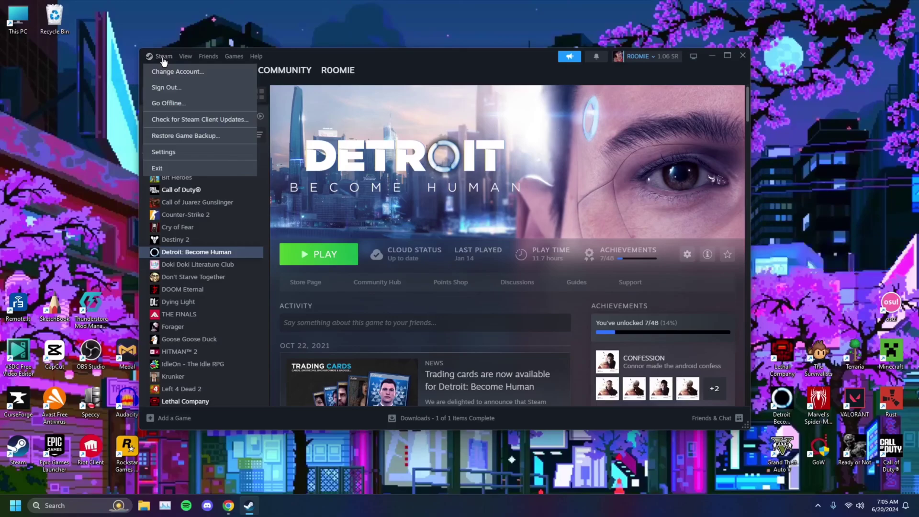
{"action": "left_click", "coordinate": [176, 160]}
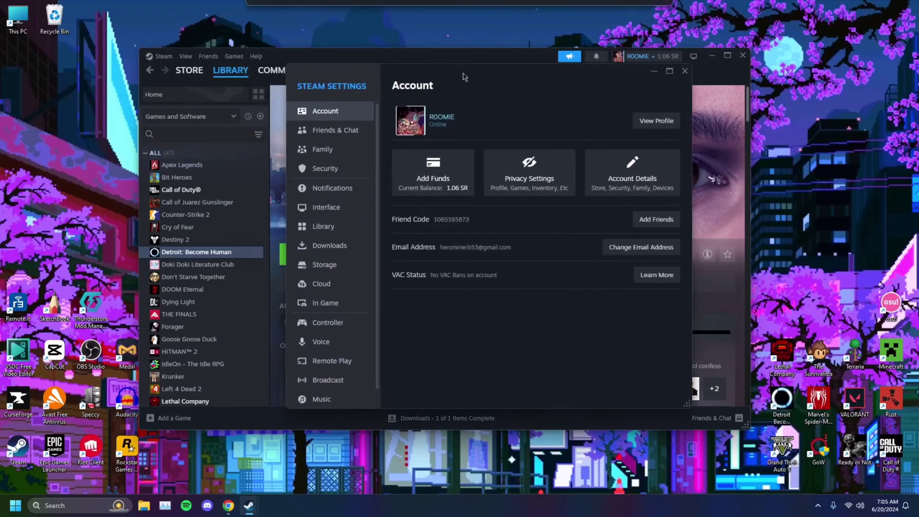
{"action": "left_click", "coordinate": [337, 301]}
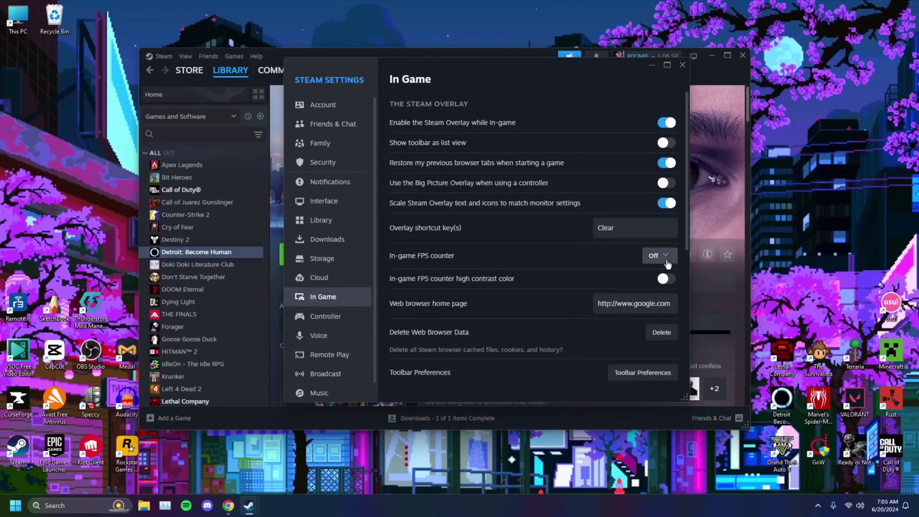
{"action": "left_click", "coordinate": [651, 258]}
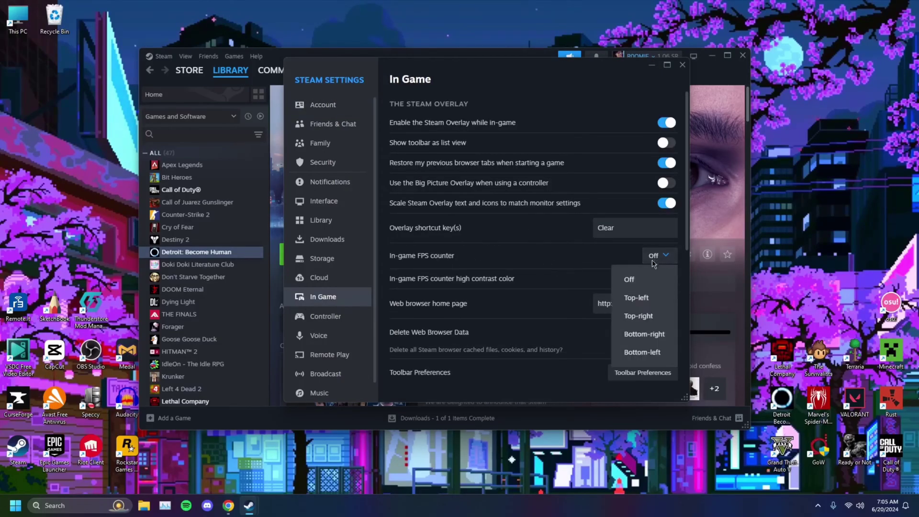
{"action": "left_click", "coordinate": [644, 334]}
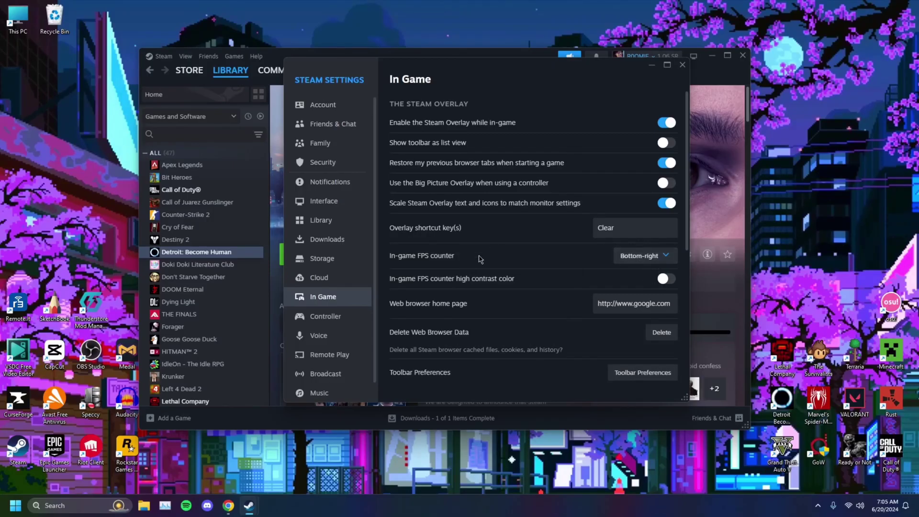
{"action": "left_click", "coordinate": [682, 66]}
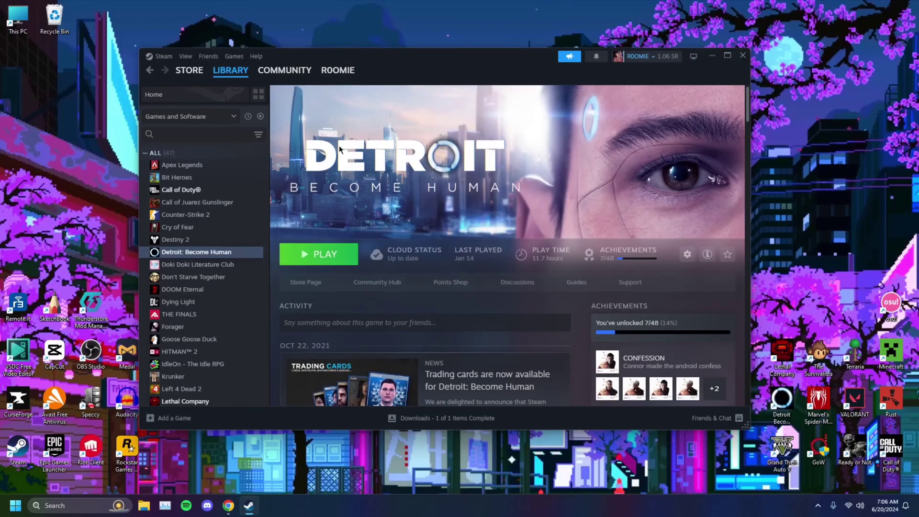
{"action": "left_click", "coordinate": [162, 56]}
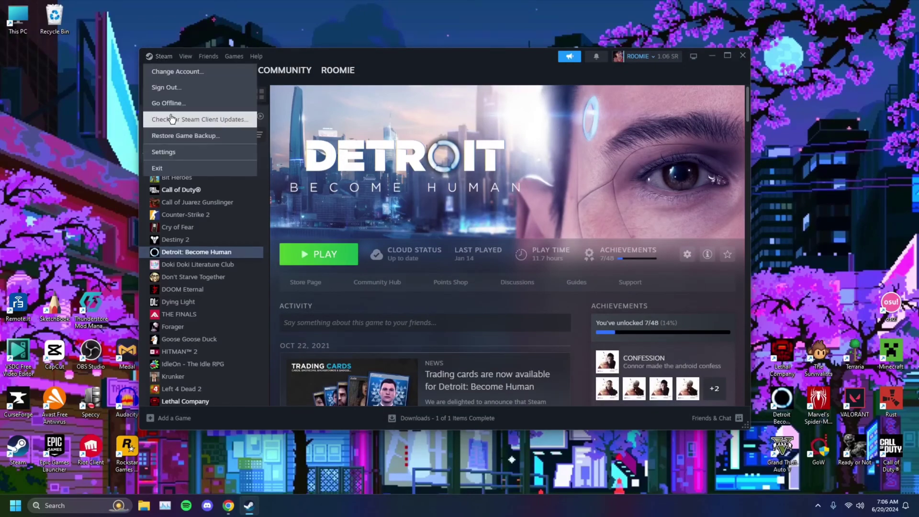
{"action": "left_click", "coordinate": [186, 151]}
{"action": "left_click", "coordinate": [281, 305]}
{"action": "left_click", "coordinate": [610, 270]}
{"action": "left_click", "coordinate": [596, 289]}
{"action": "left_click", "coordinate": [639, 73]}
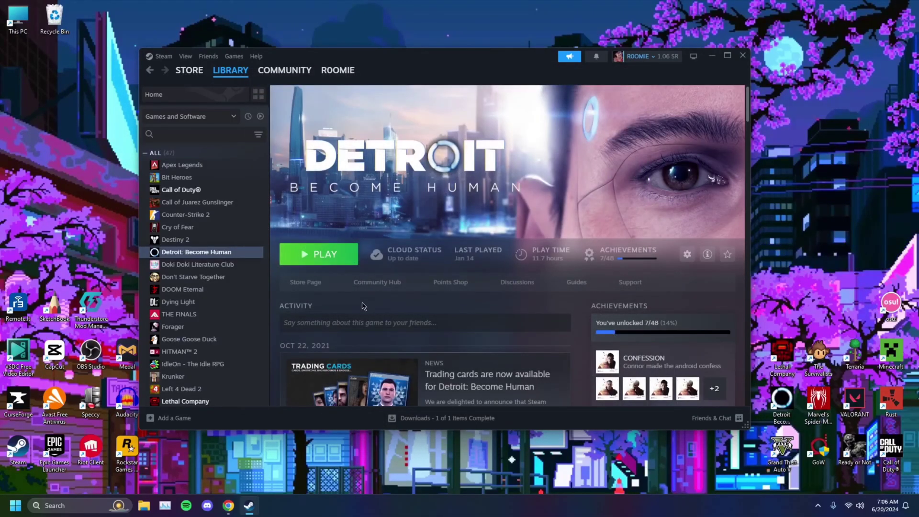
{"action": "left_click_drag", "start_coordinate": [466, 60], "coordinate": [494, 49]}
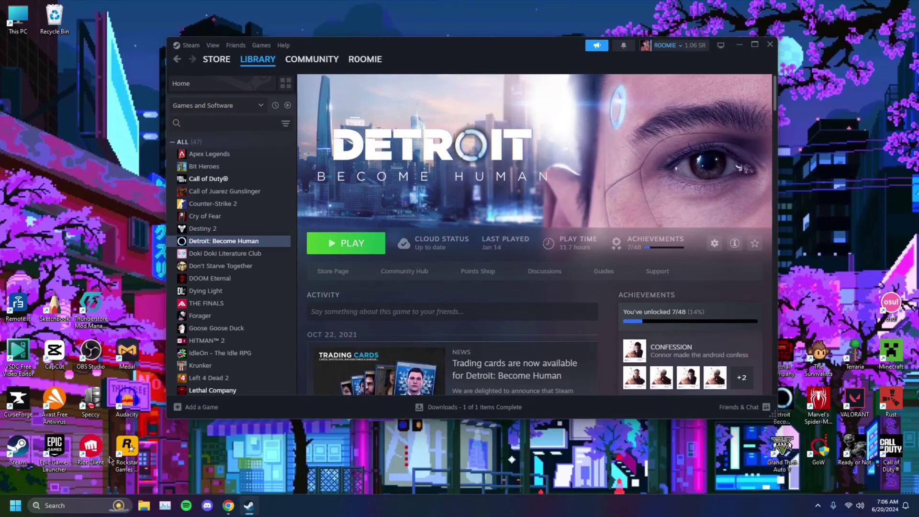
Add Rockstar Games Launcher as a non-Steam game, filtering the program list by 'rock'.
{"action": "left_click", "coordinate": [199, 413]}
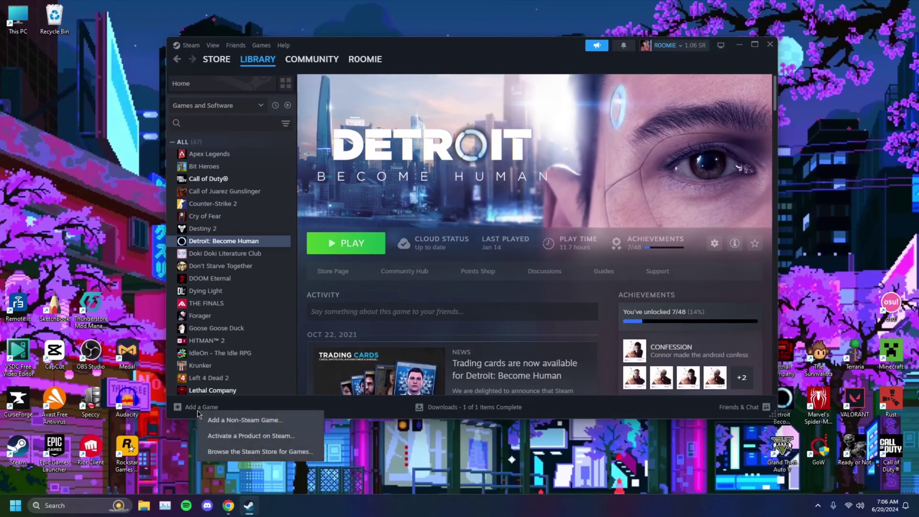
{"action": "left_click", "coordinate": [221, 420]}
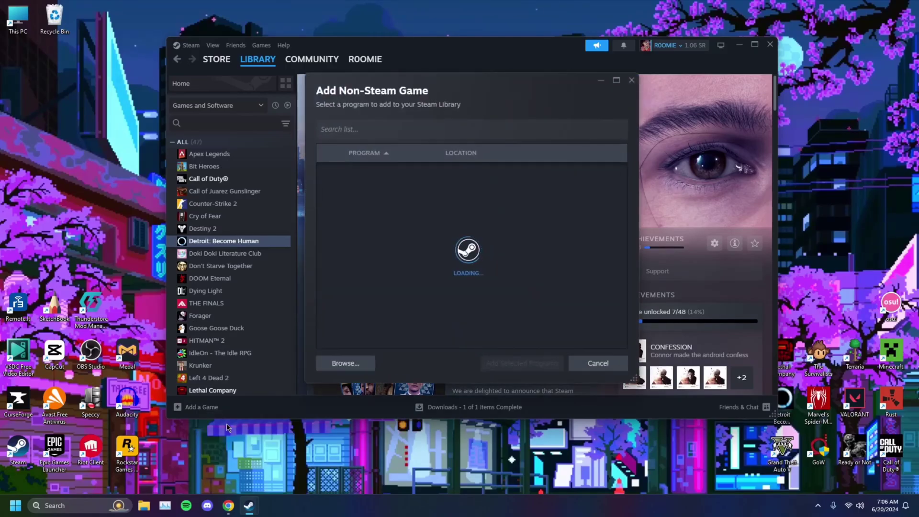
{"action": "scroll", "coordinate": [410, 249], "scroll_direction": "down", "scroll_amount": 3}
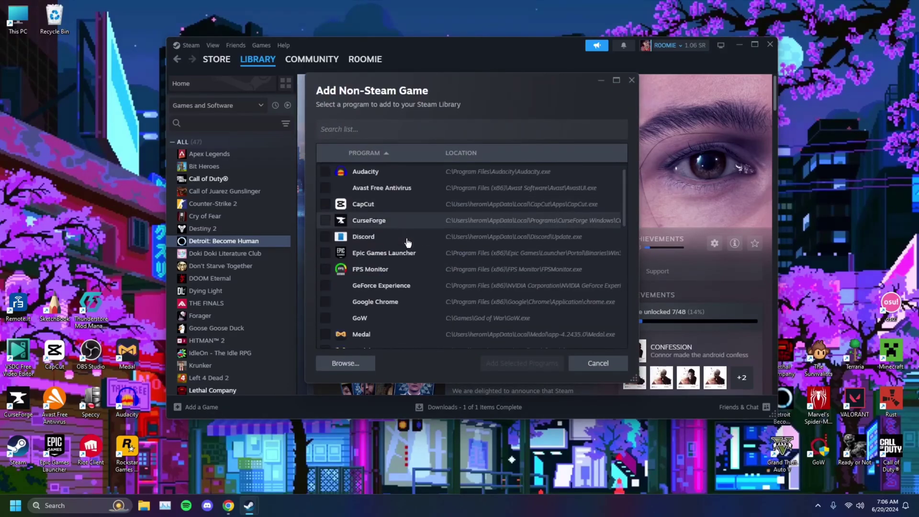
{"action": "scroll", "coordinate": [410, 250], "scroll_direction": "down", "scroll_amount": 1}
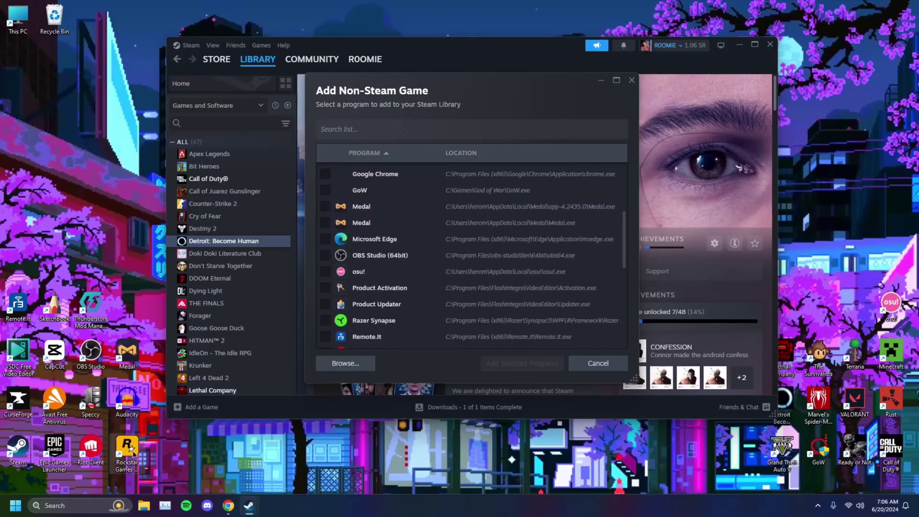
{"action": "scroll", "coordinate": [355, 320], "scroll_direction": "down", "scroll_amount": 5}
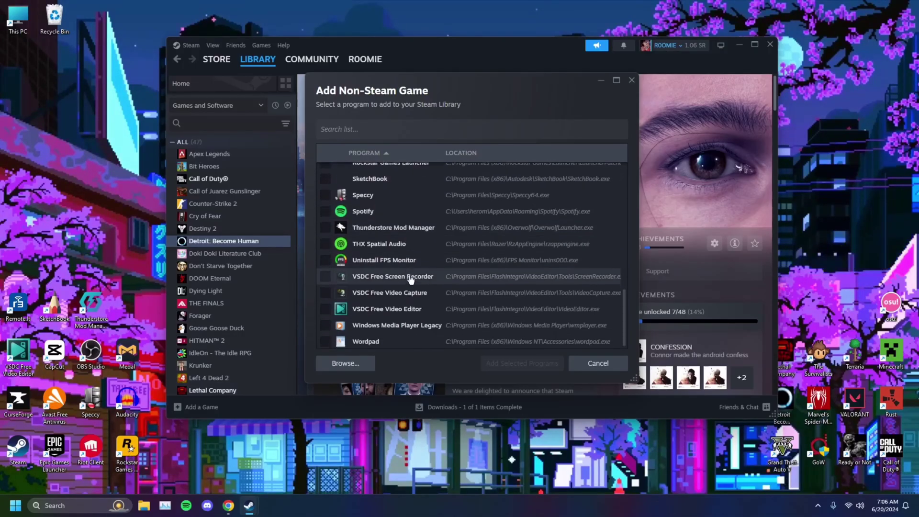
{"action": "scroll", "coordinate": [422, 297], "scroll_direction": "up", "scroll_amount": 4}
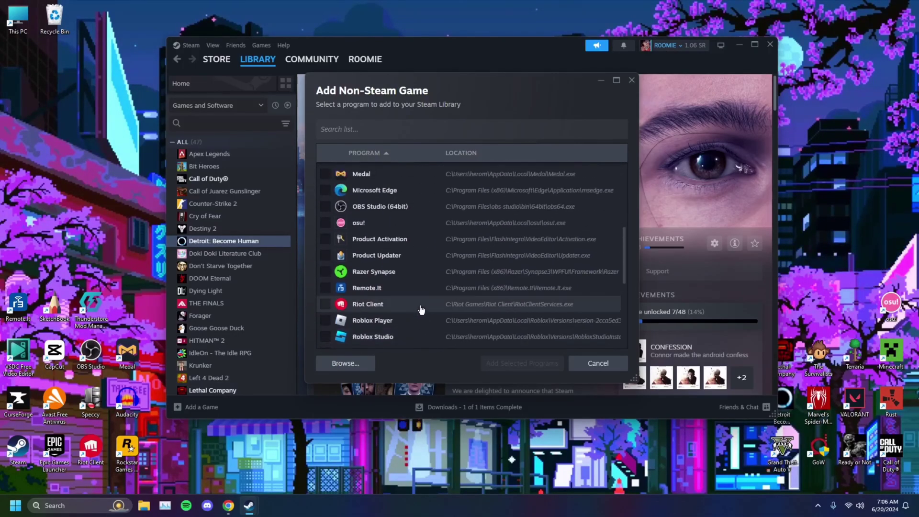
{"action": "scroll", "coordinate": [385, 301], "scroll_direction": "up", "scroll_amount": 4}
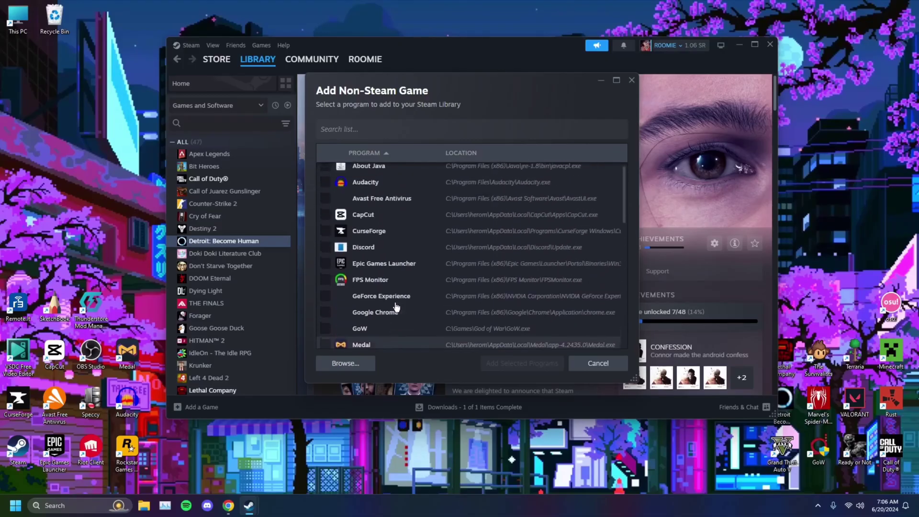
{"action": "left_click", "coordinate": [367, 129]}
{"action": "type", "text": "ro"}
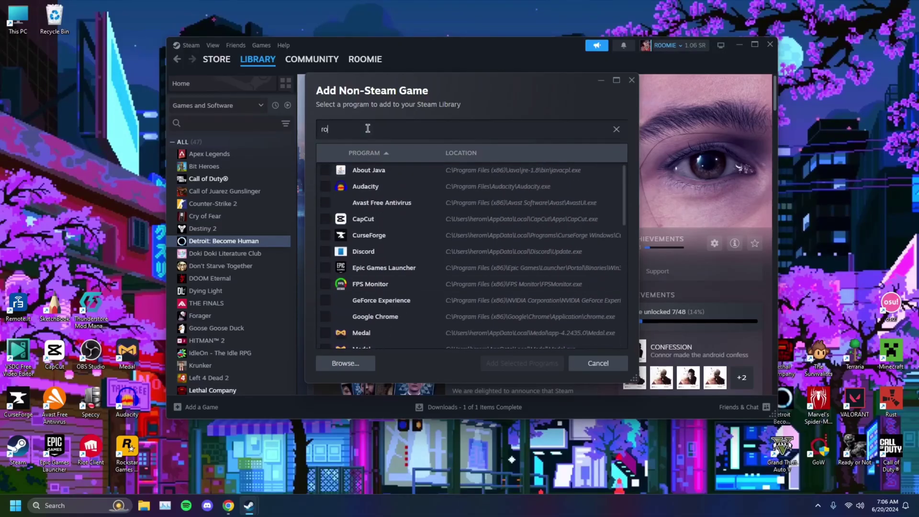
{"action": "type", "text": "ck"}
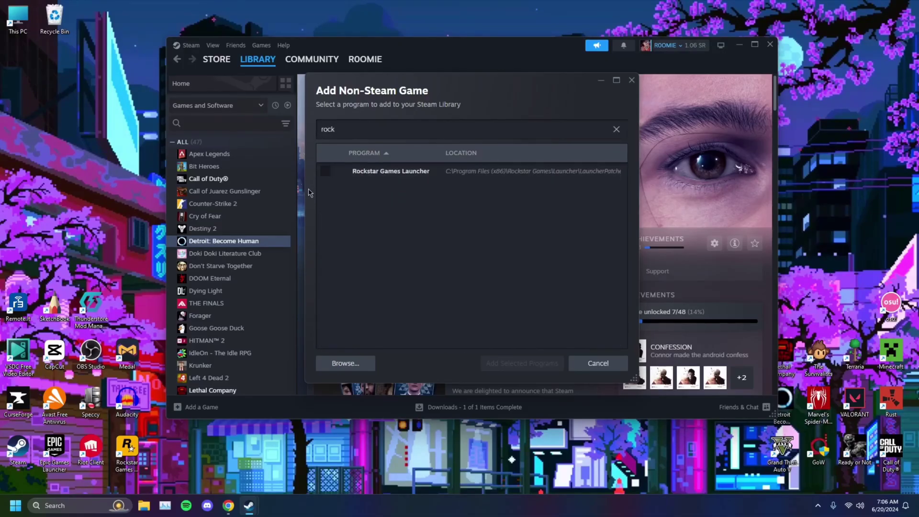
{"action": "left_click", "coordinate": [325, 170]}
{"action": "left_click", "coordinate": [517, 364]}
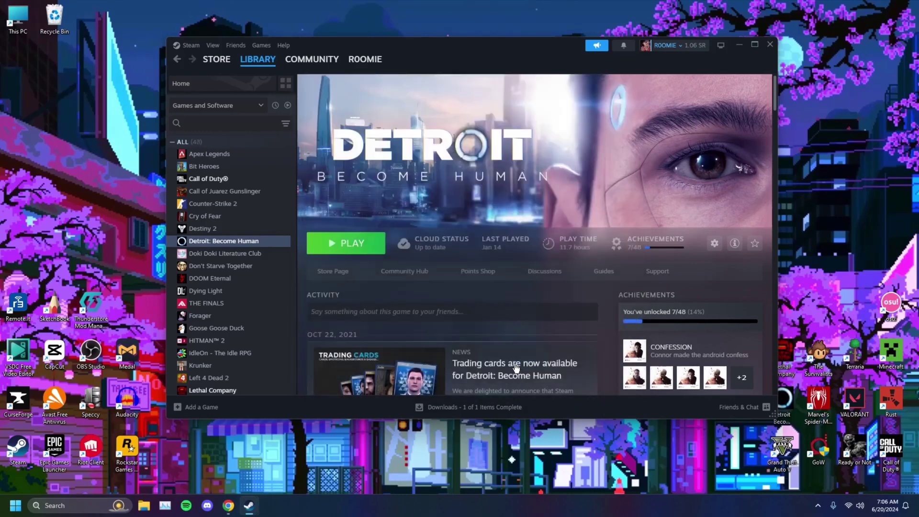
Search the library for 'rocks' and open the Rockstar Games Launcher page.
{"action": "left_click", "coordinate": [205, 120]}
{"action": "type", "text": "rocks"}
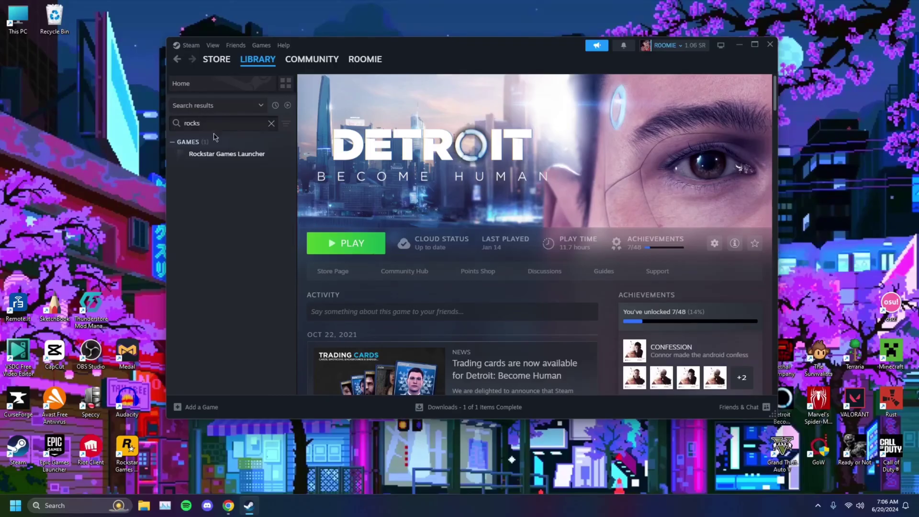
{"action": "left_click", "coordinate": [221, 155]}
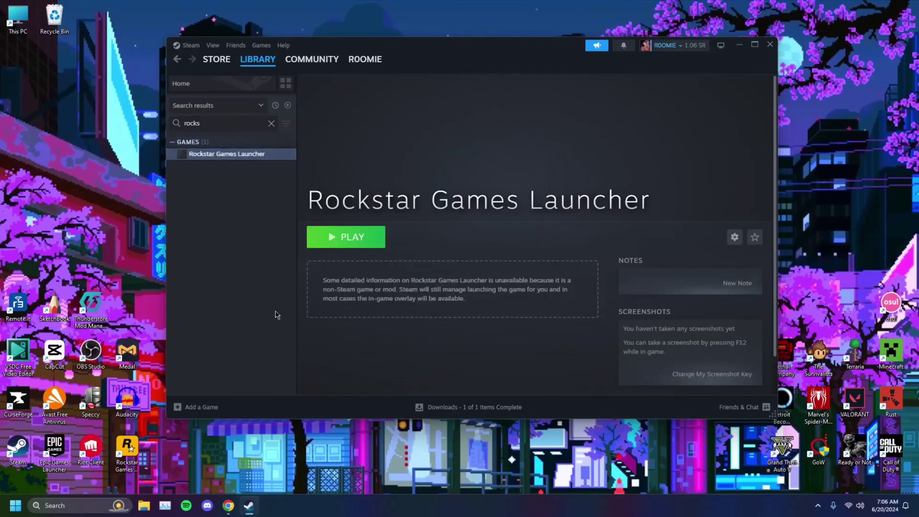